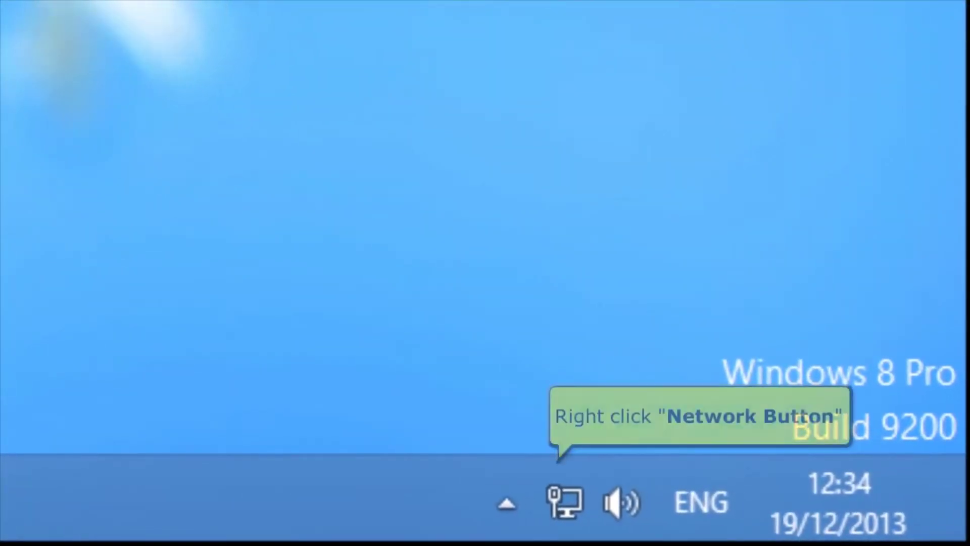
# Open the Ethernet 2 Status dialog from the tray icon's Network and Sharing Center.
pyautogui.rightClick(560, 516)
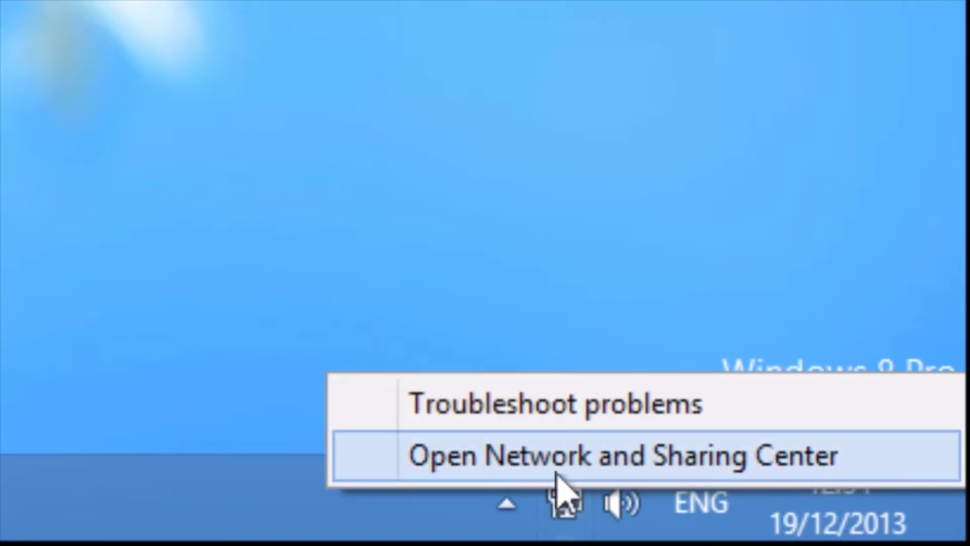
pyautogui.click(559, 477)
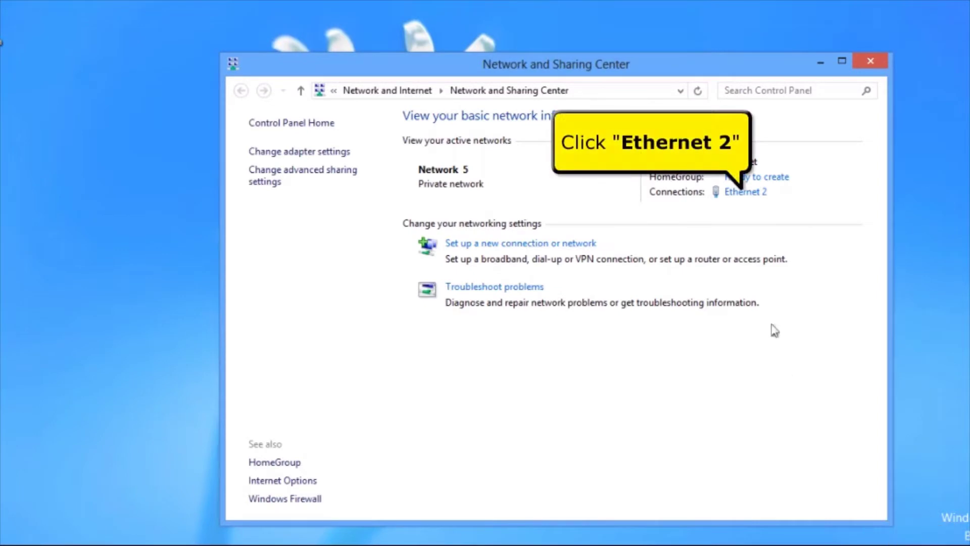
pyautogui.click(752, 195)
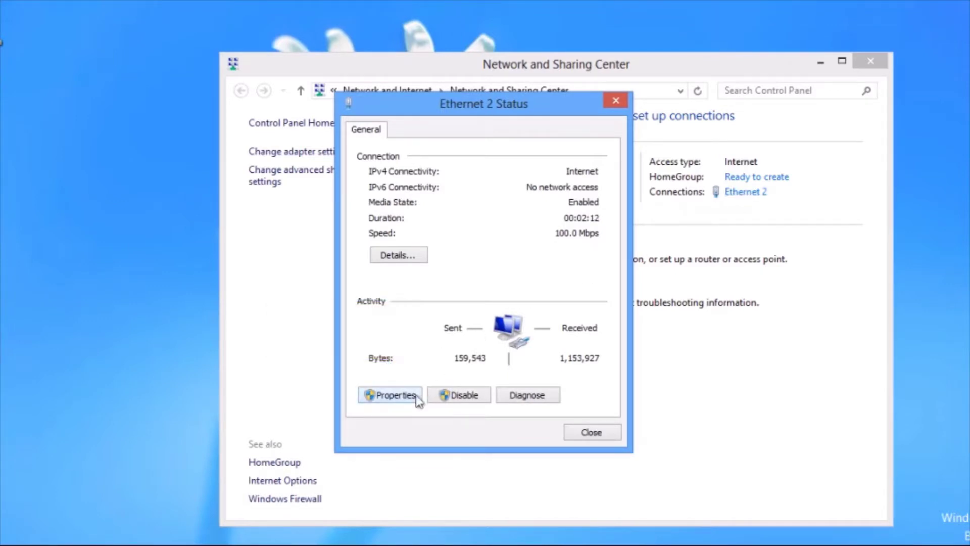
# Confirm Ethernet 2's TCP/IPv4 properties obtain IP and DNS addresses automatically.
pyautogui.click(394, 395)
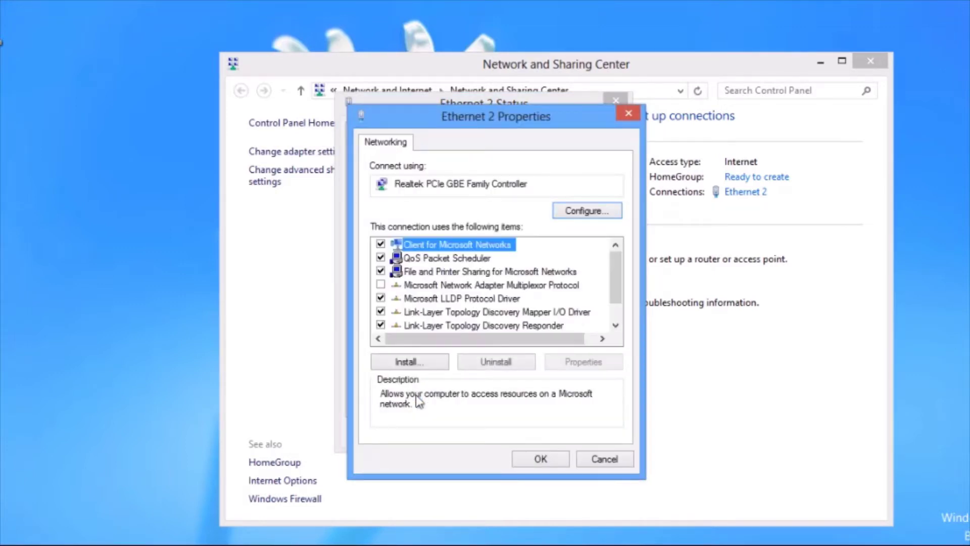
pyautogui.scroll(-1, 617, 269)
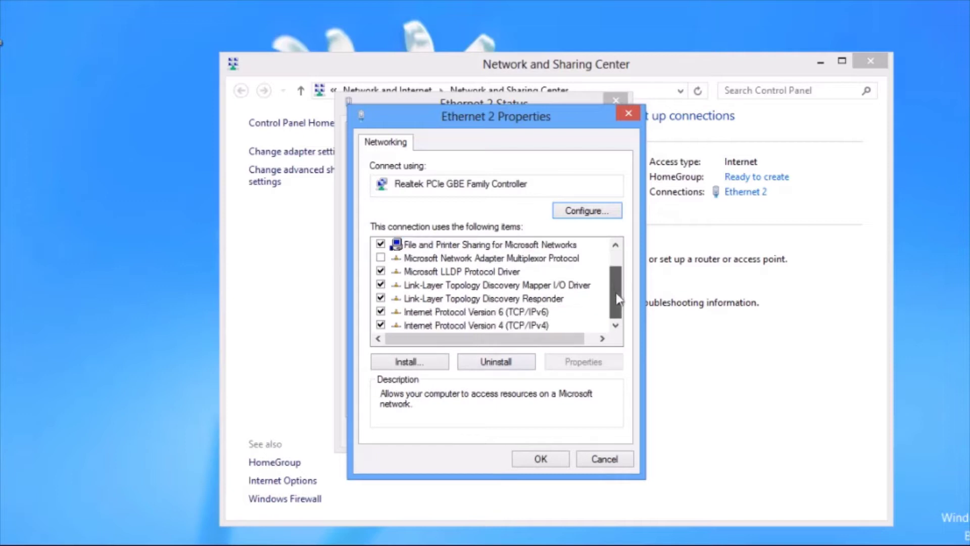
pyautogui.click(544, 330)
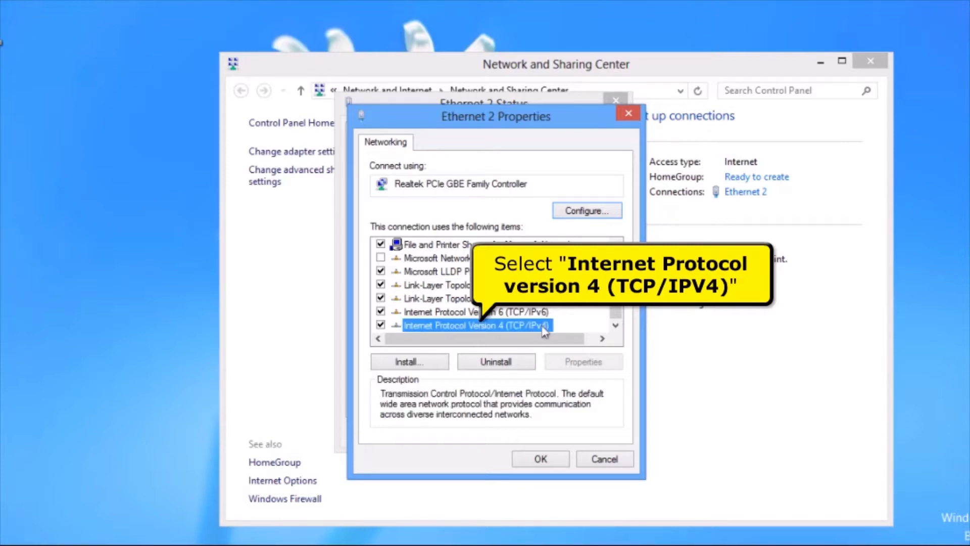
pyautogui.click(581, 361)
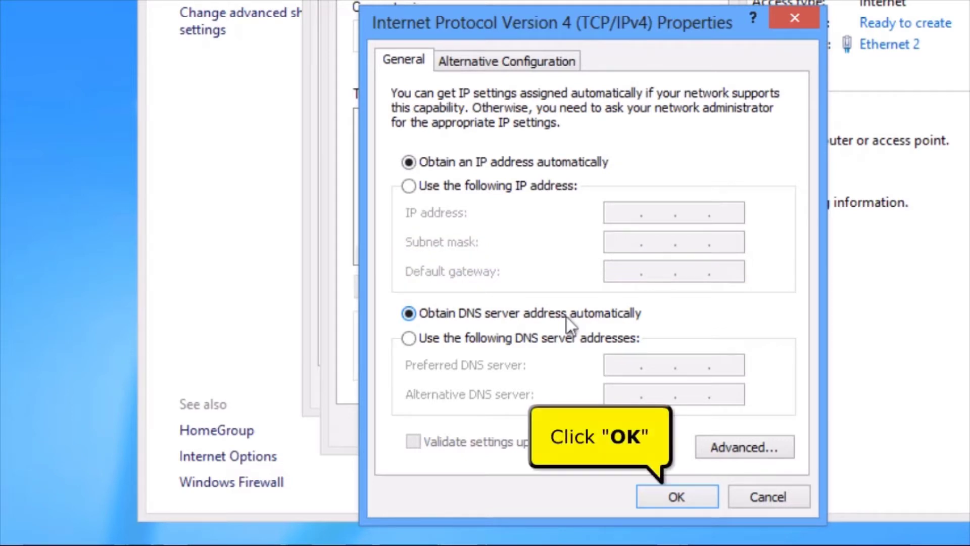
pyautogui.click(657, 505)
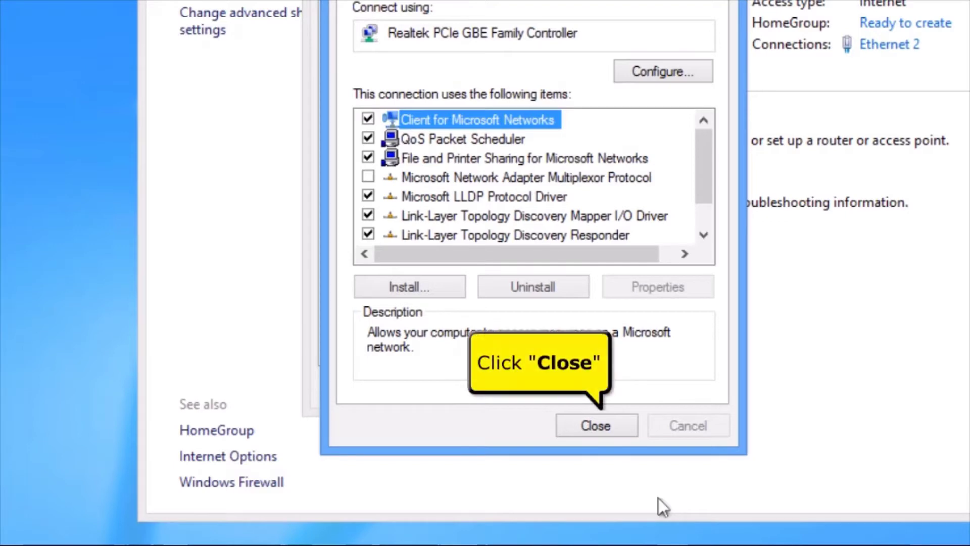
# Check the connection details for default gateway 192.168.1.1, then close all network windows.
pyautogui.click(622, 429)
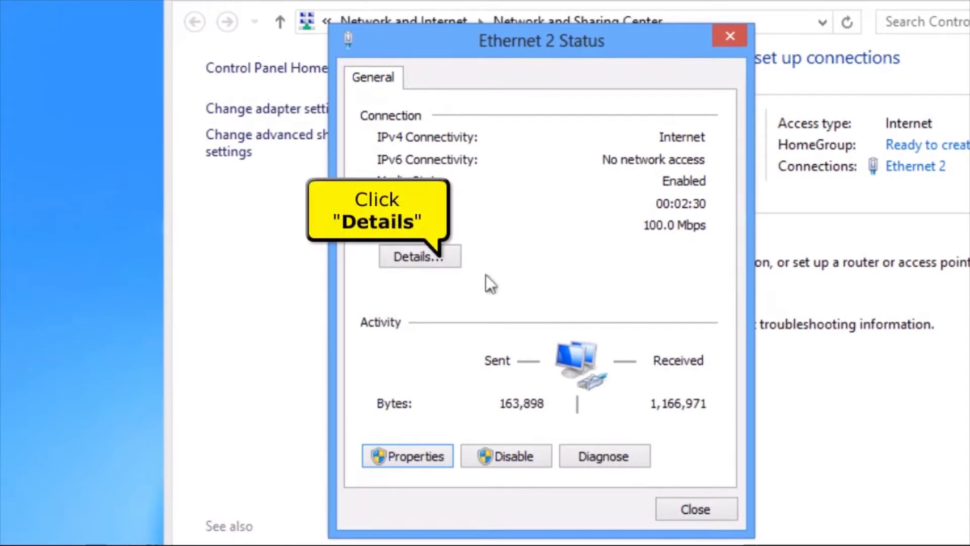
pyautogui.click(450, 255)
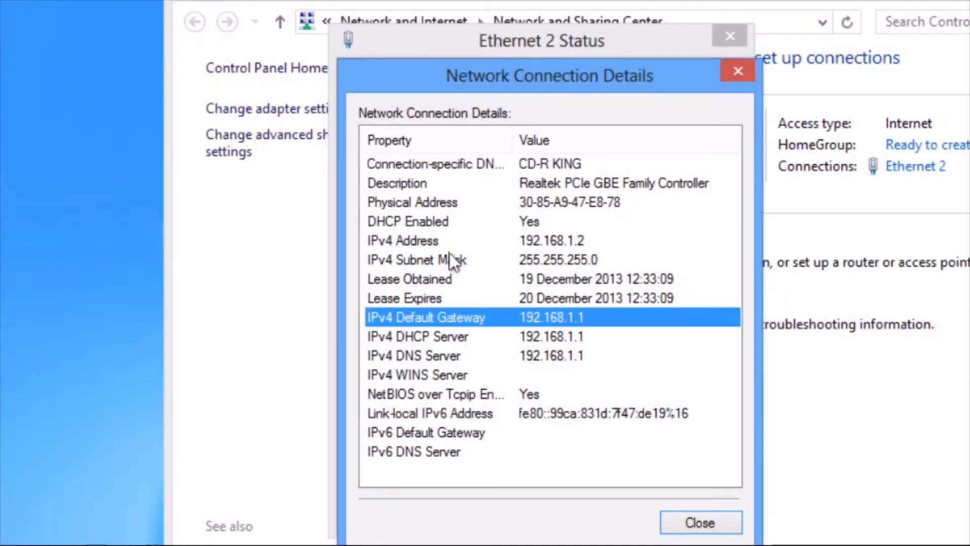
pyautogui.click(697, 522)
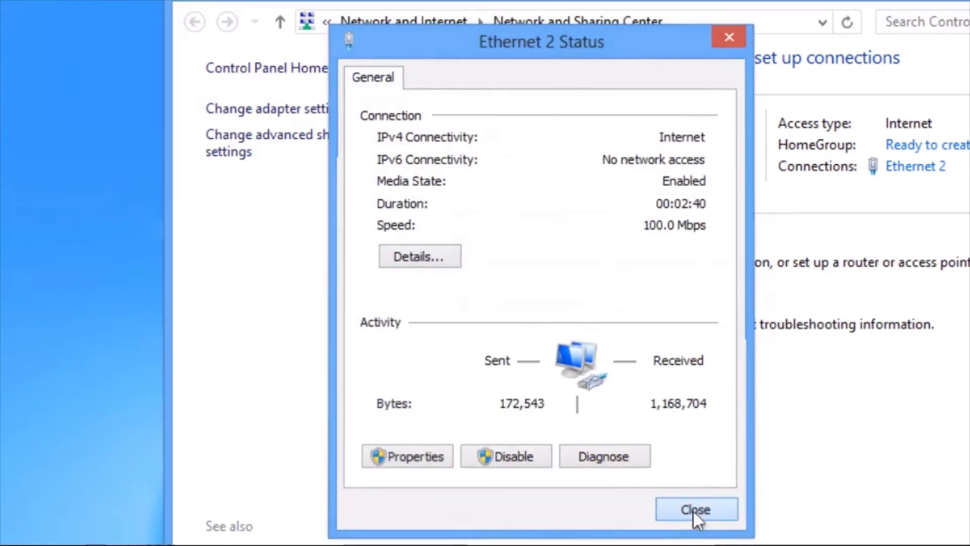
pyautogui.click(693, 510)
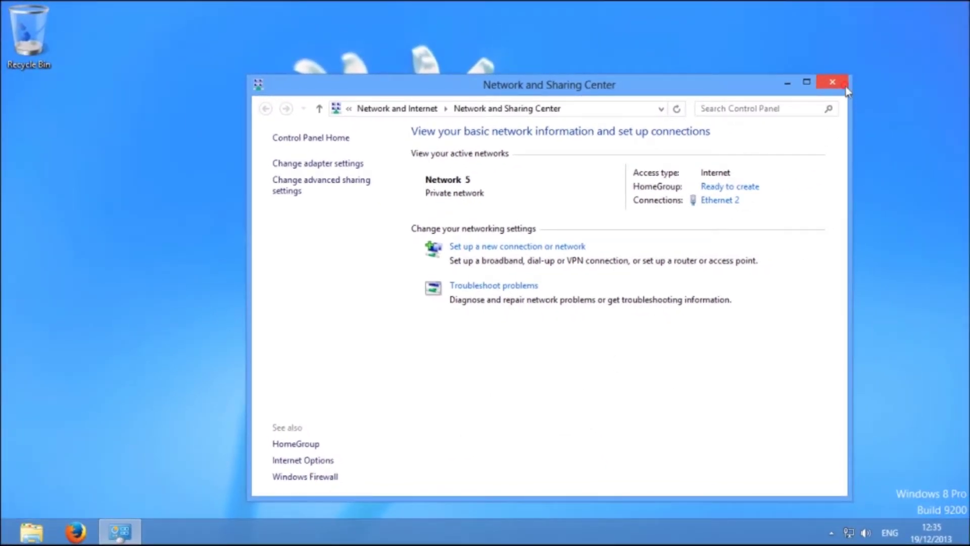
pyautogui.click(833, 82)
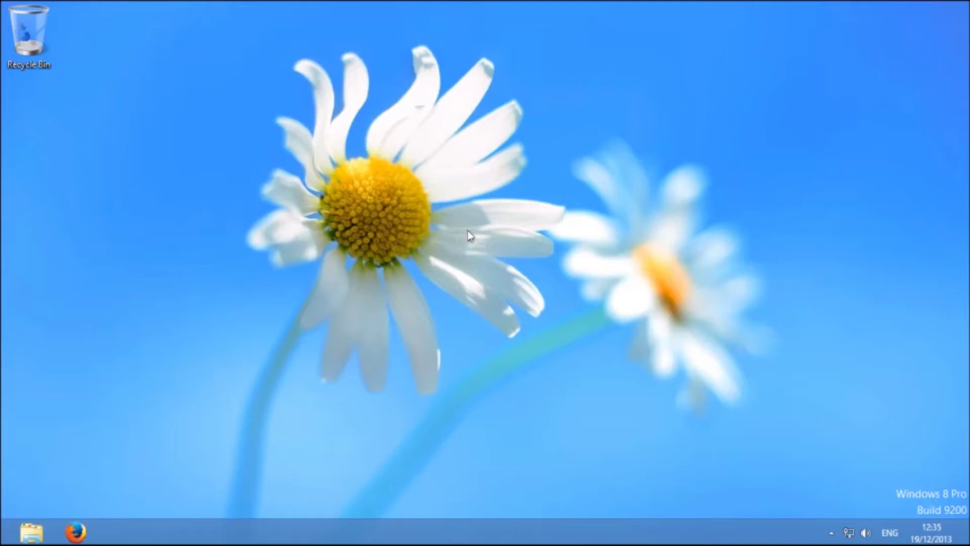
# Launch Firefox and load the router's admin page at 192.168.1.1.
pyautogui.click(72, 531)
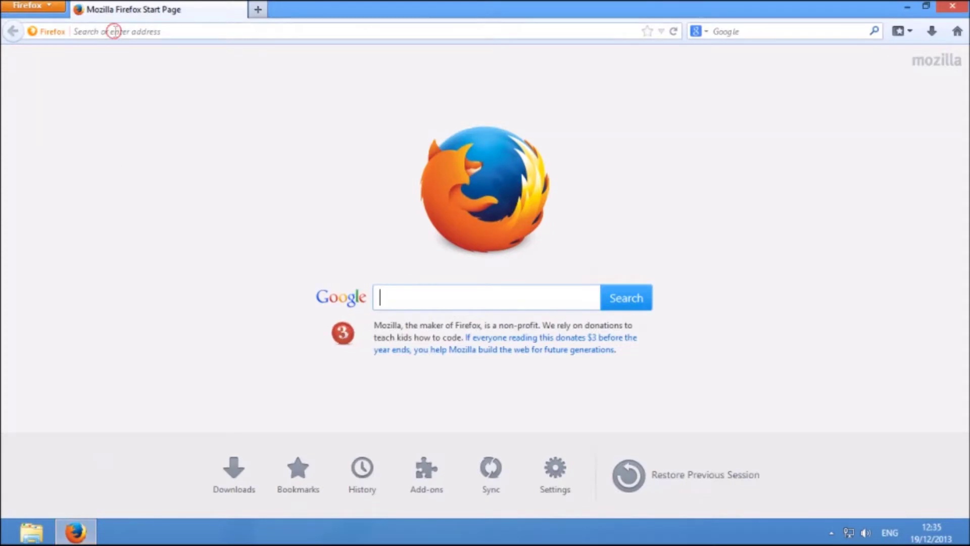
pyautogui.click(116, 31)
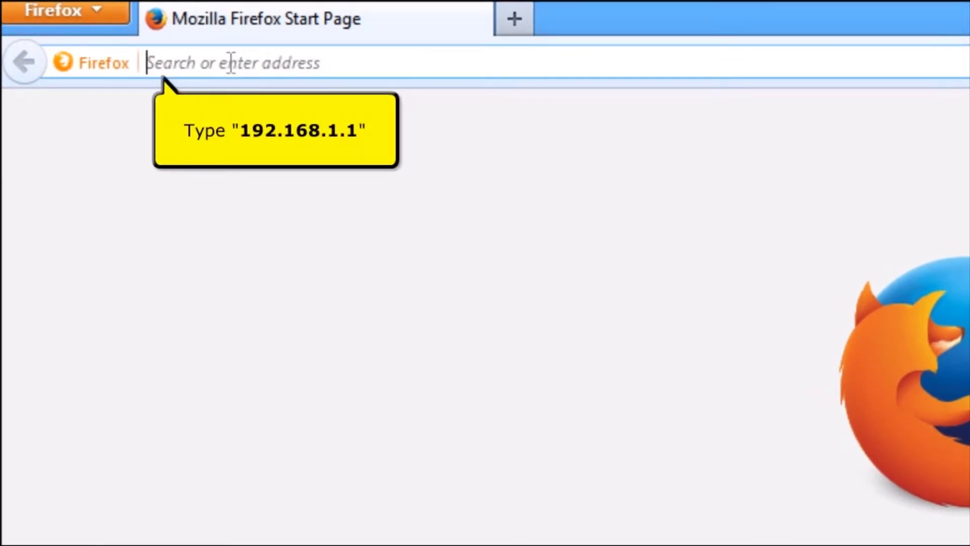
pyautogui.write('192.168.1.1/')
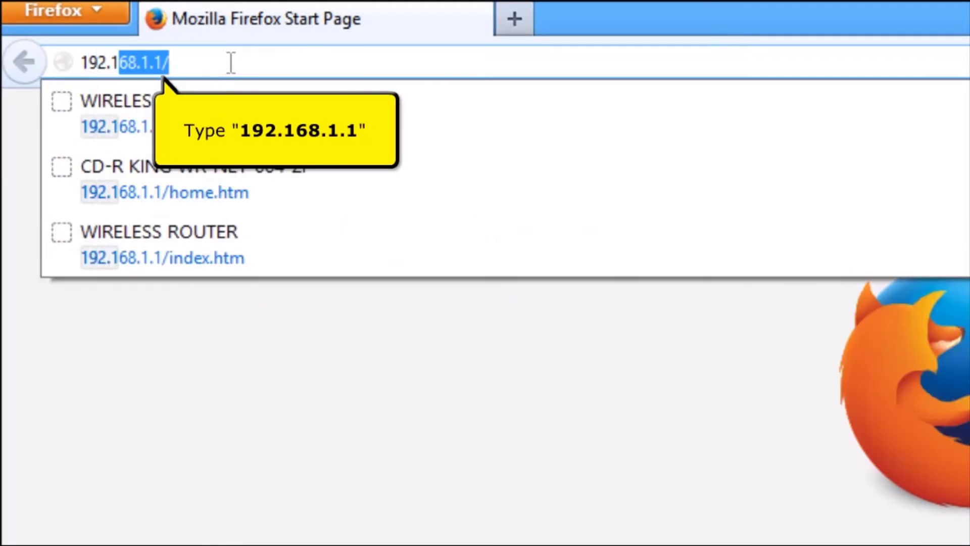
pyautogui.press('Return')
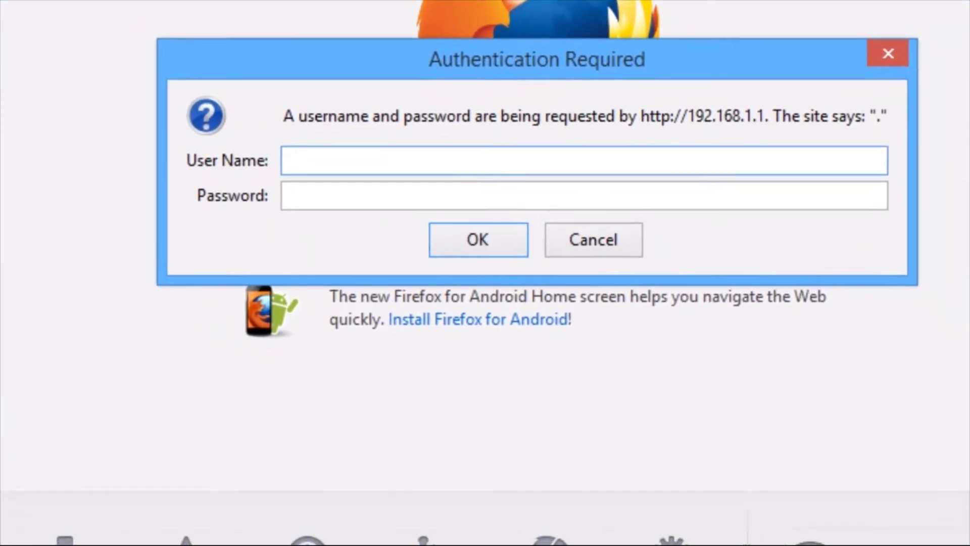
# Sign in with the router's admin username and password.
pyautogui.write('admin')
pyautogui.press('Tab')
pyautogui.write('admin')
pyautogui.press('Return')
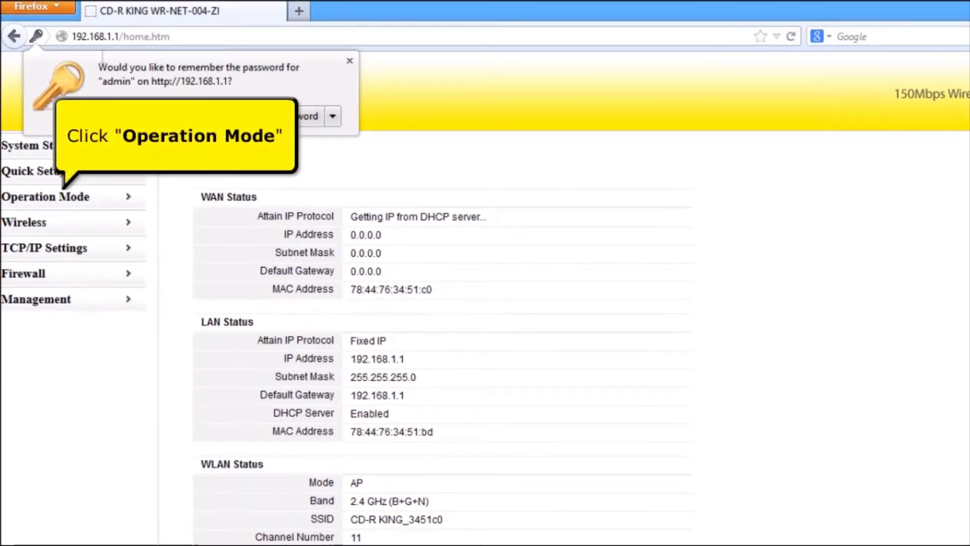
# Set the router's operation mode to Wireless ISP and apply the change.
pyautogui.click(28, 202)
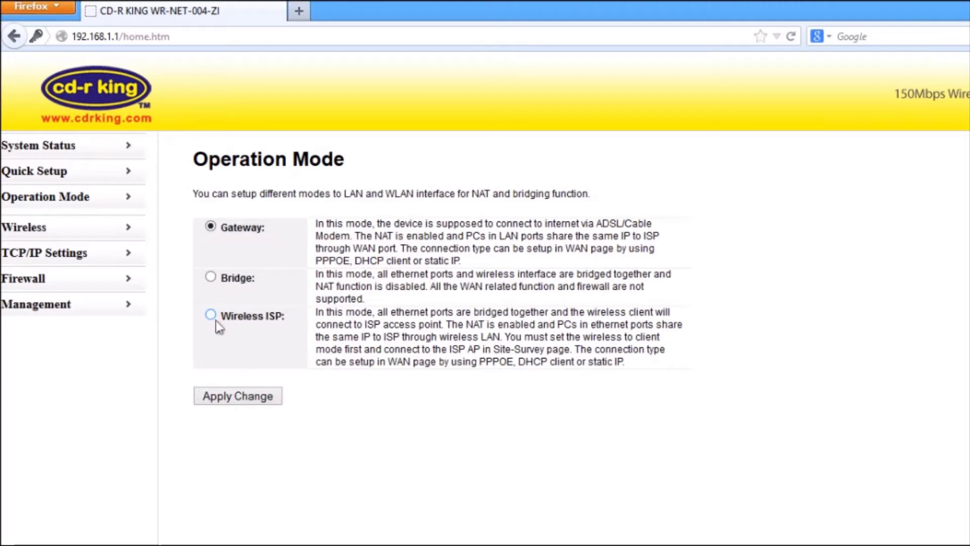
pyautogui.click(211, 315)
pyautogui.click(235, 397)
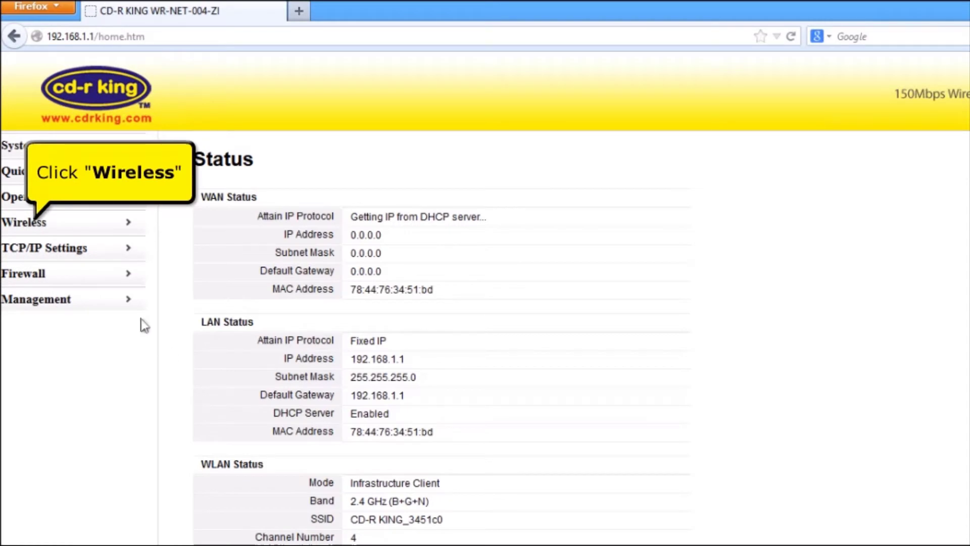
# Run a Wireless Site Survey and select CDRKING1 from the discovered networks.
pyautogui.click(44, 227)
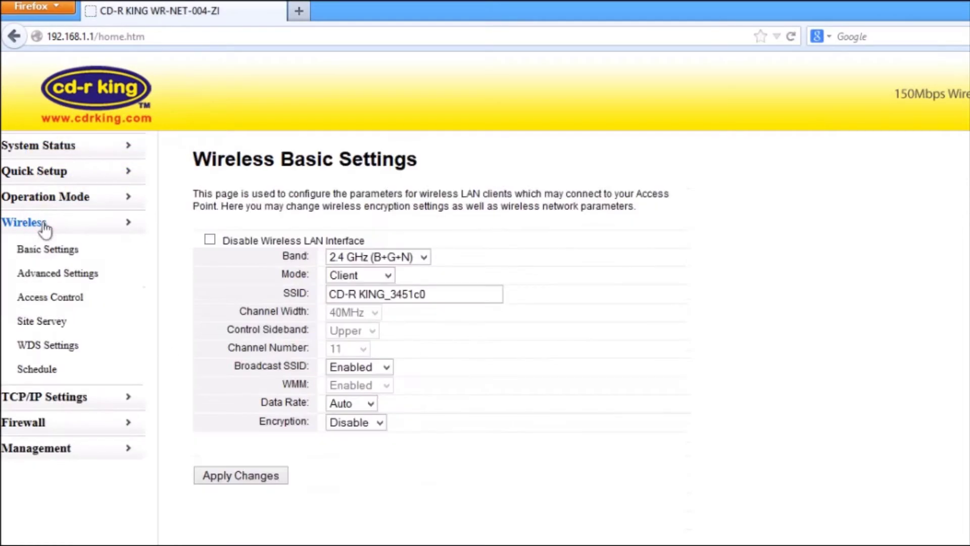
pyautogui.click(47, 322)
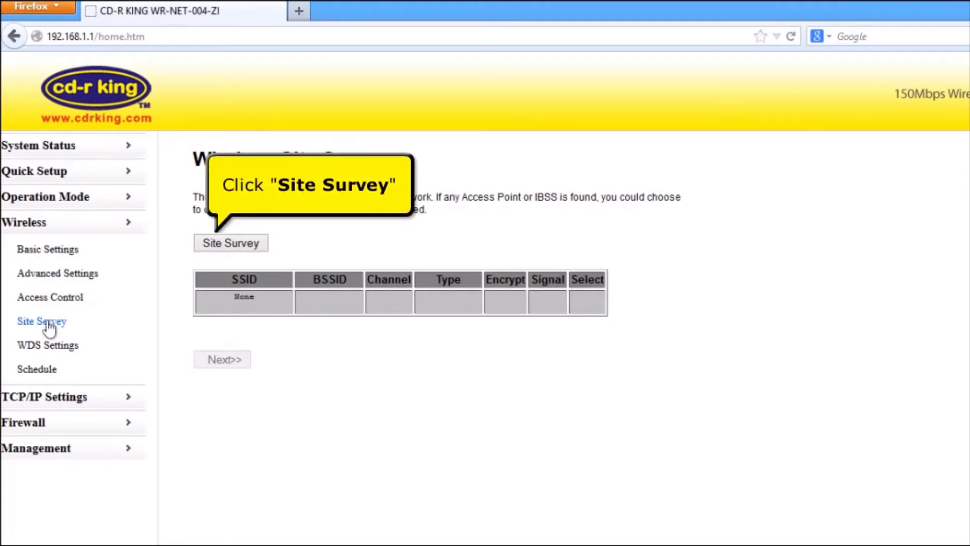
pyautogui.click(234, 248)
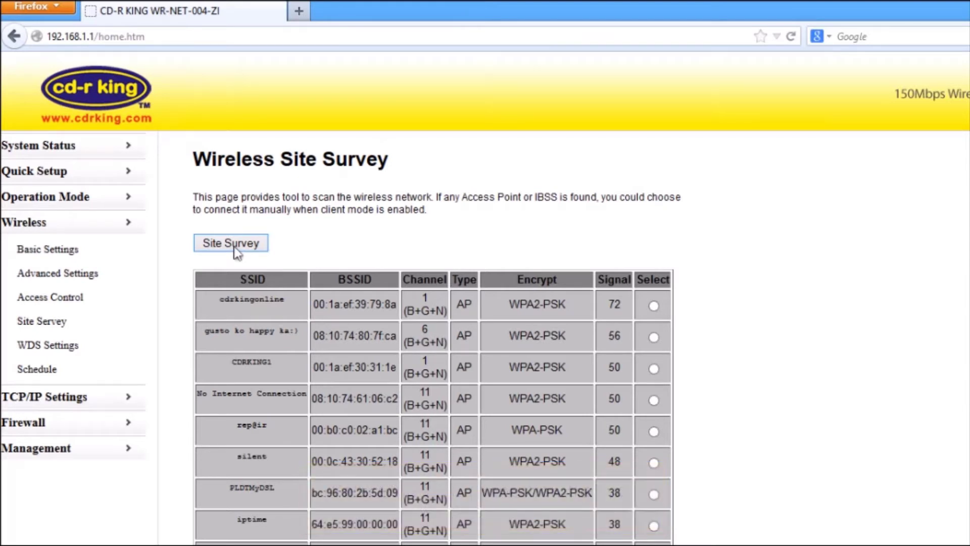
pyautogui.click(653, 369)
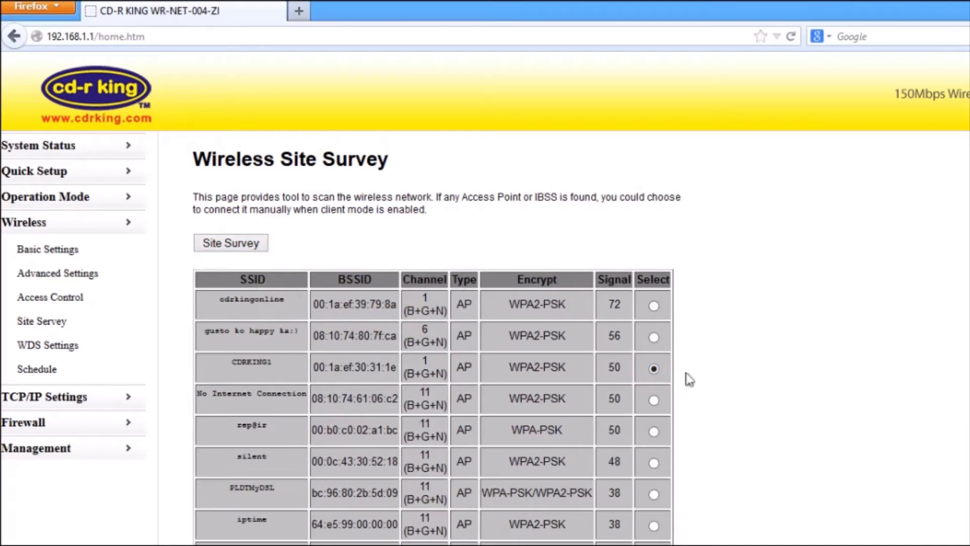
pyautogui.scroll(-4, 806, 396)
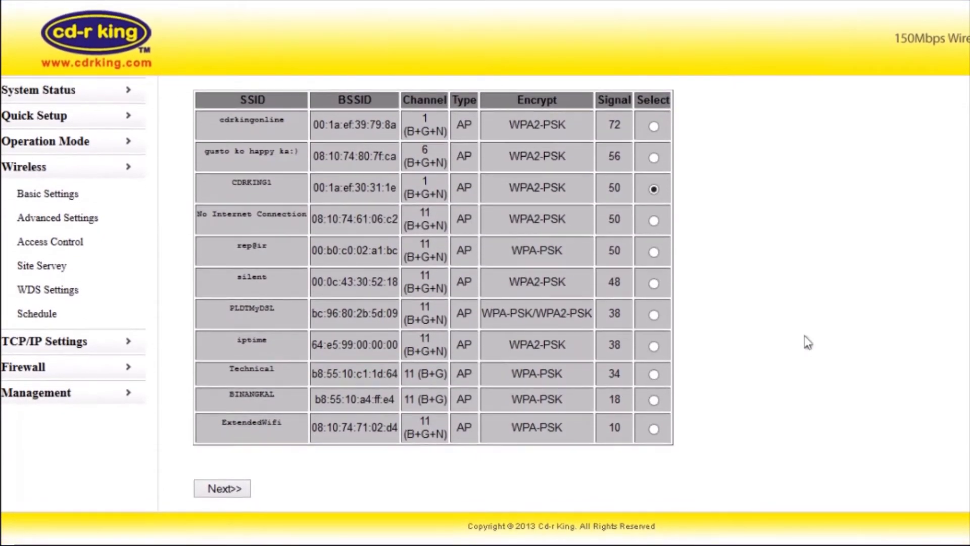
# Join CDRKING1 by entering its WPA2 pre-shared key and confirming the successful connection.
pyautogui.click(223, 491)
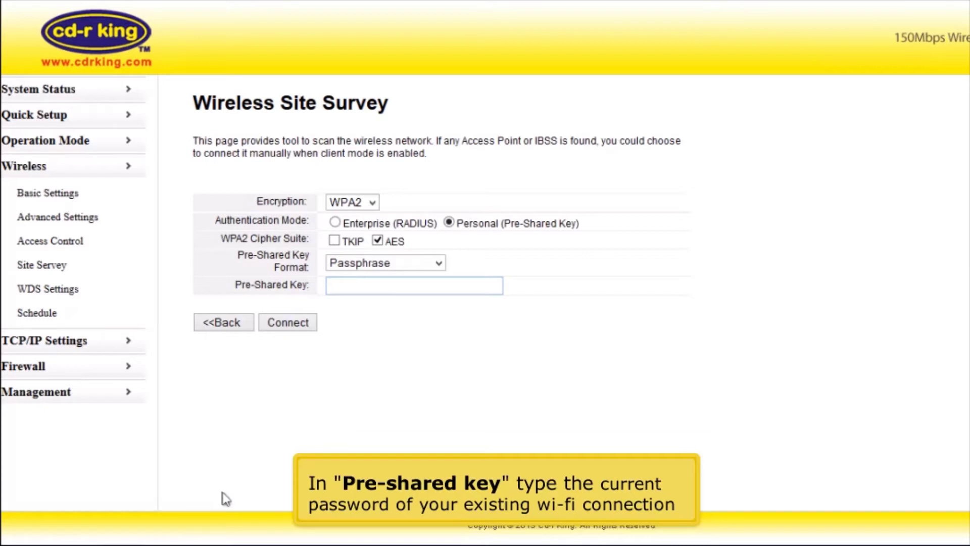
pyautogui.write('*********')
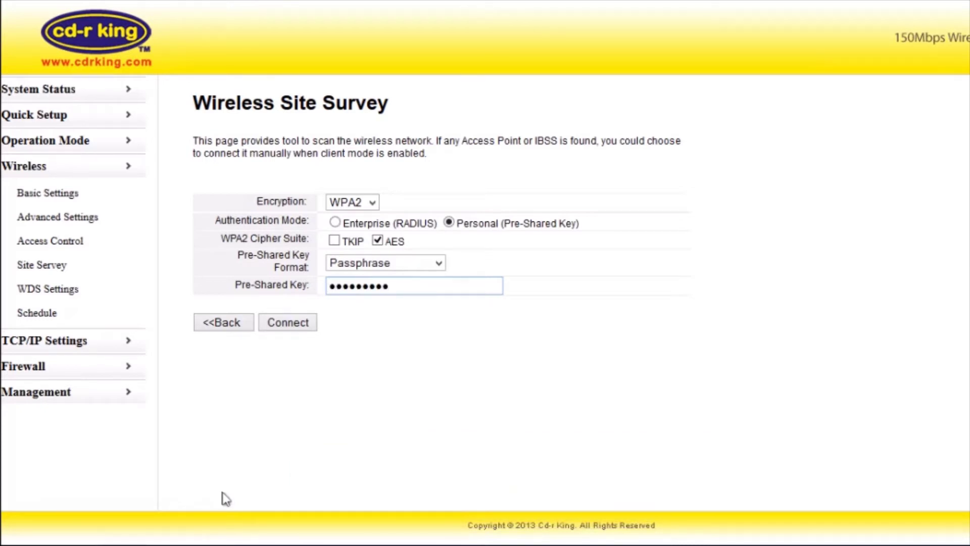
pyautogui.click(303, 324)
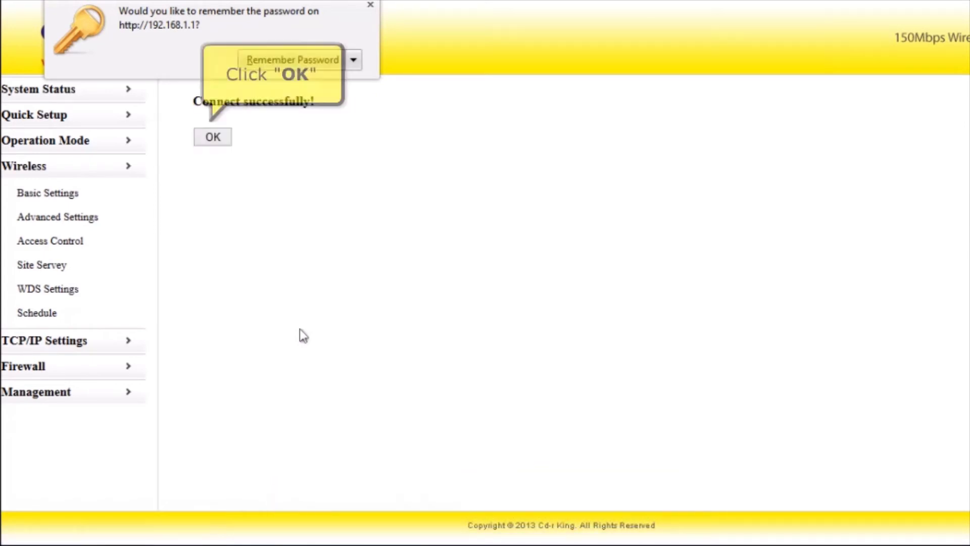
pyautogui.click(215, 142)
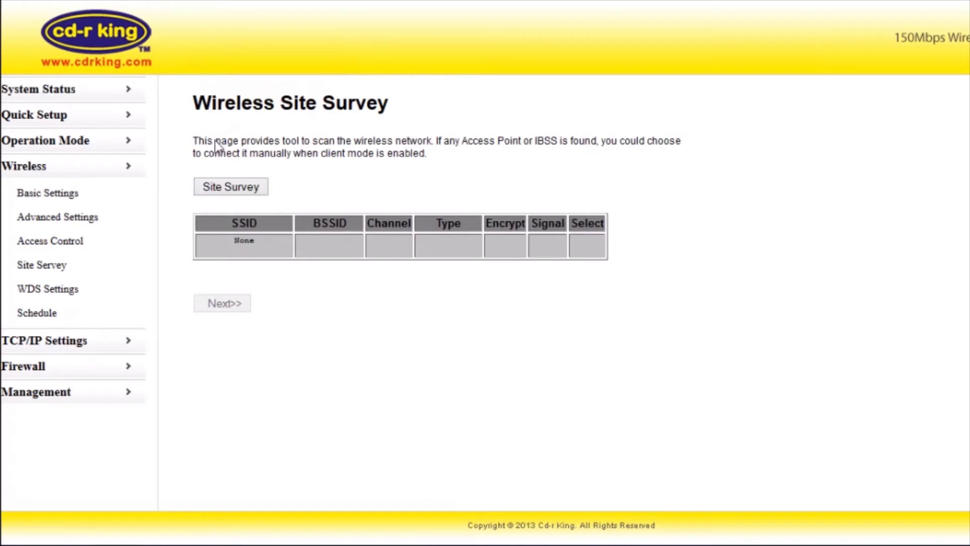
# Change the router's SSID to cdrking in Wireless Basic Settings.
pyautogui.click(40, 196)
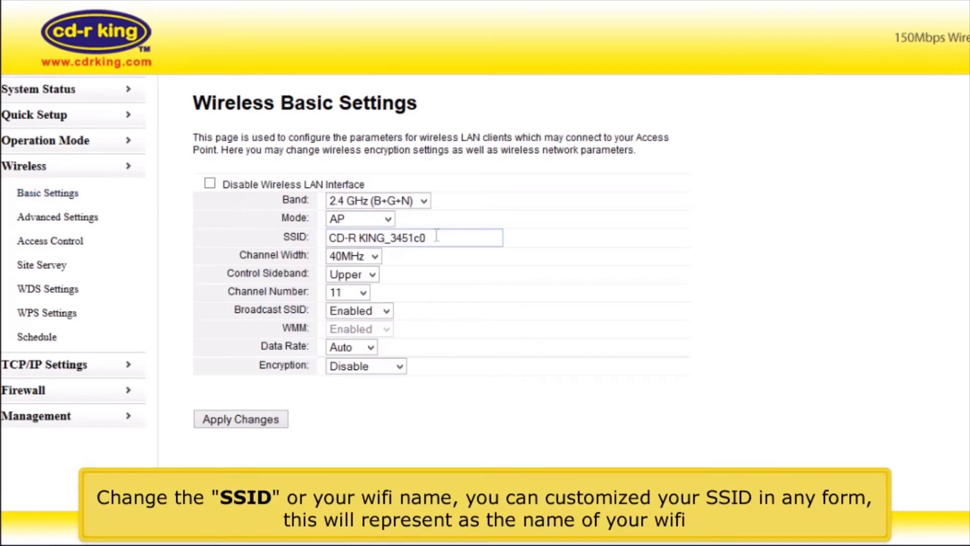
pyautogui.moveTo(447, 237); pyautogui.dragTo(282, 236)
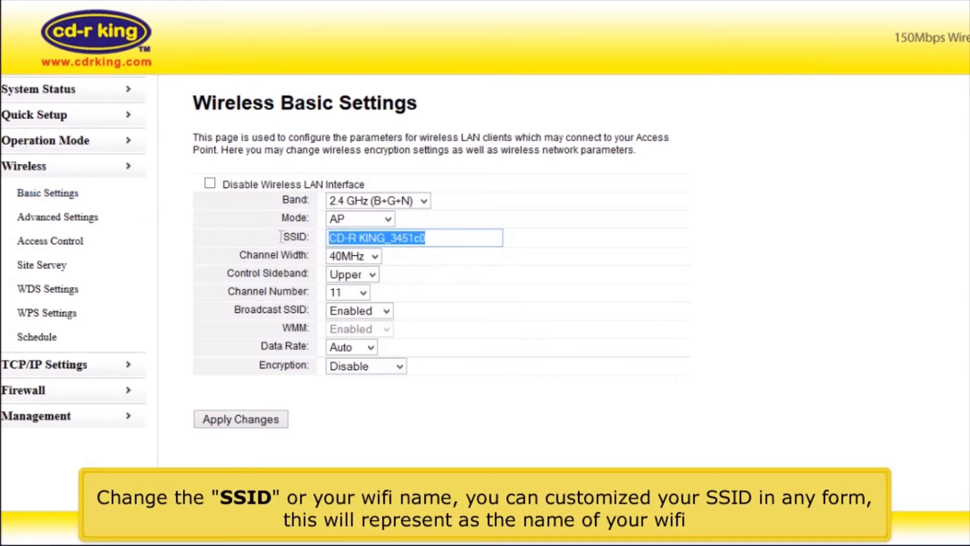
pyautogui.write('cdrking')
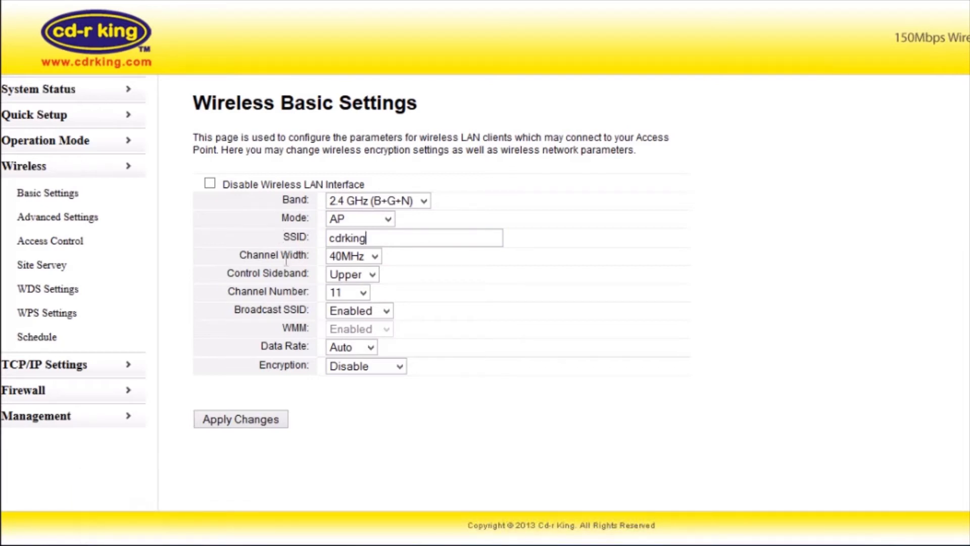
# Set WPA2 encryption with a pre-shared key and apply the changes.
pyautogui.click(388, 370)
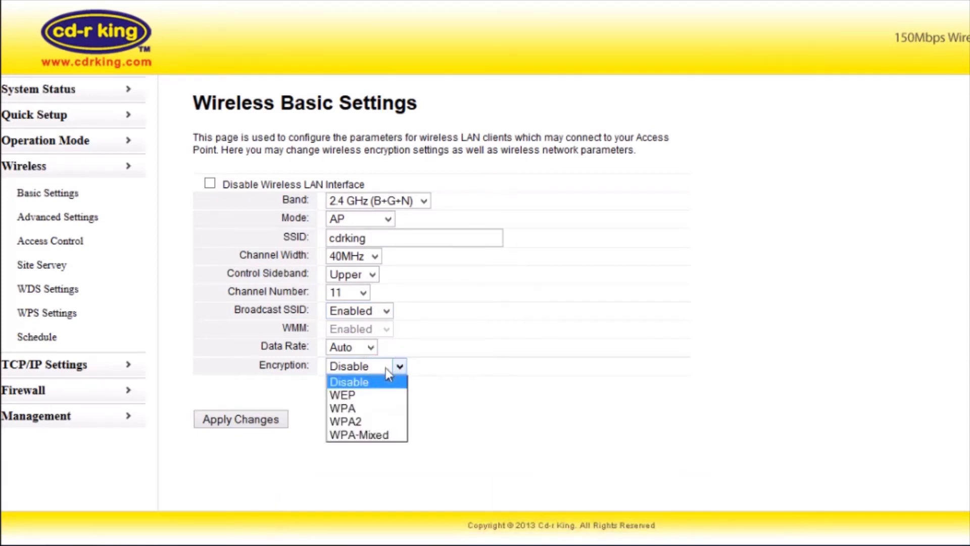
pyautogui.click(372, 420)
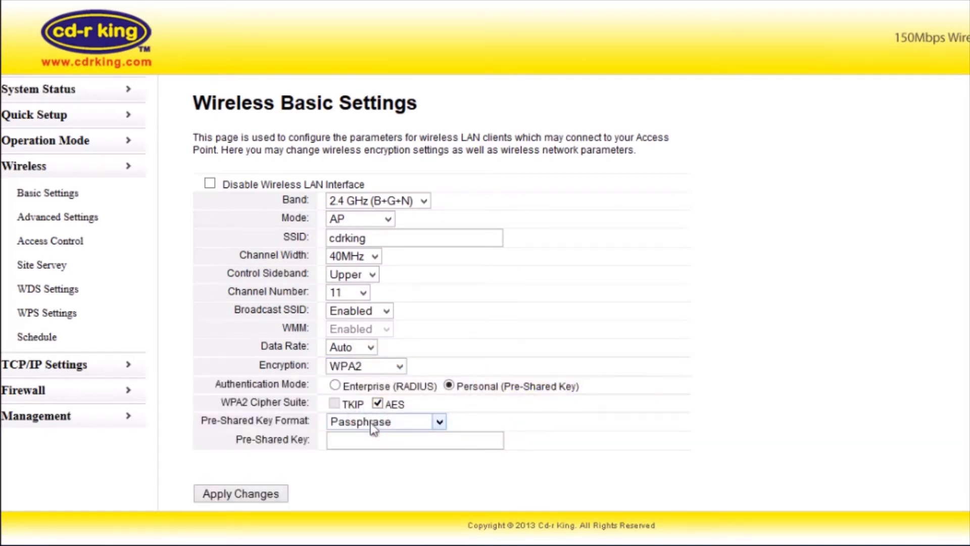
pyautogui.click(365, 443)
pyautogui.write('*****')
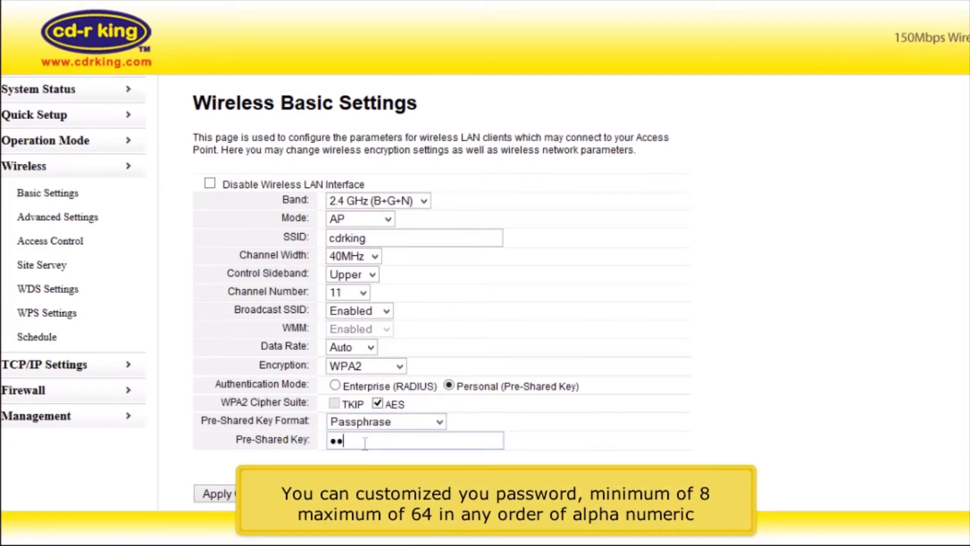
pyautogui.write('*****')
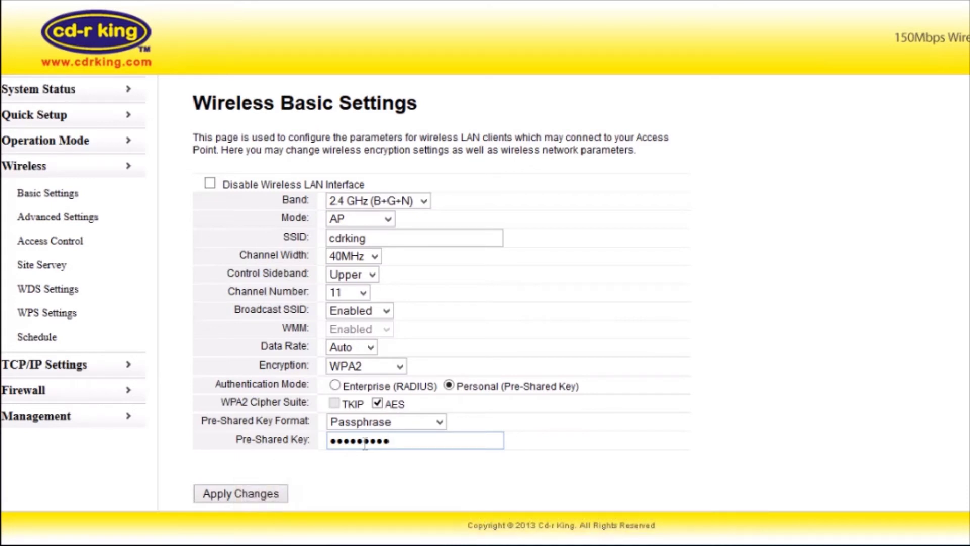
pyautogui.click(277, 494)
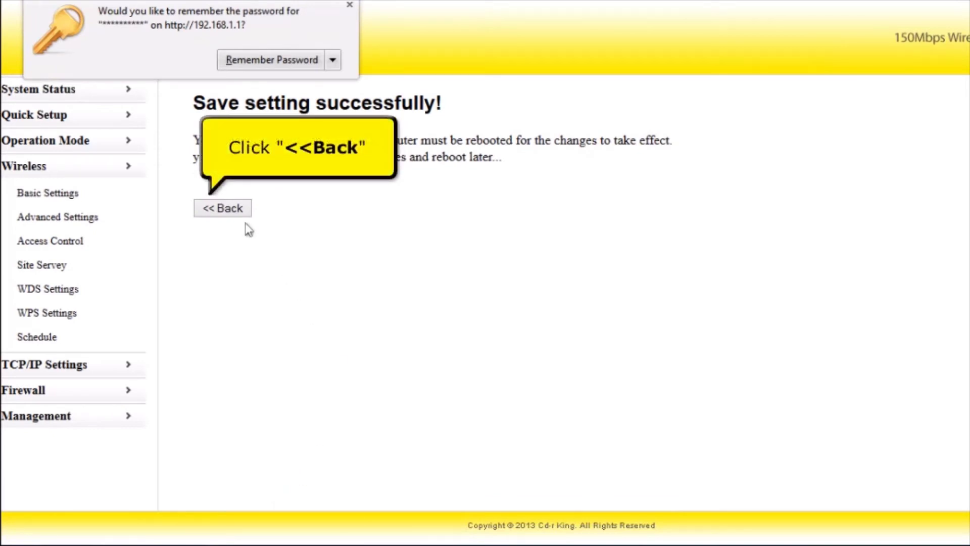
# Review System Status showing WAN IP 192.168.10.105 and the CDRKING1 WPA2 client link.
pyautogui.click(229, 208)
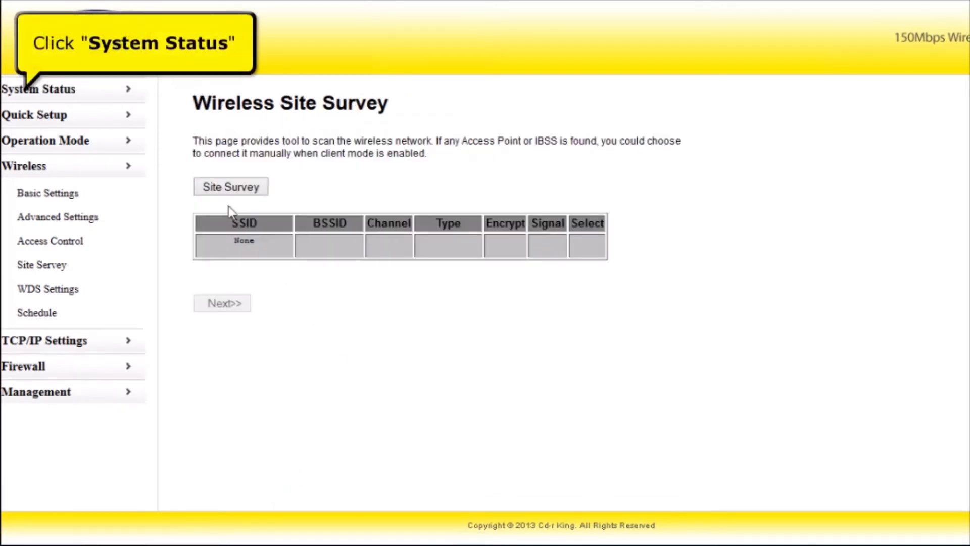
pyautogui.click(61, 91)
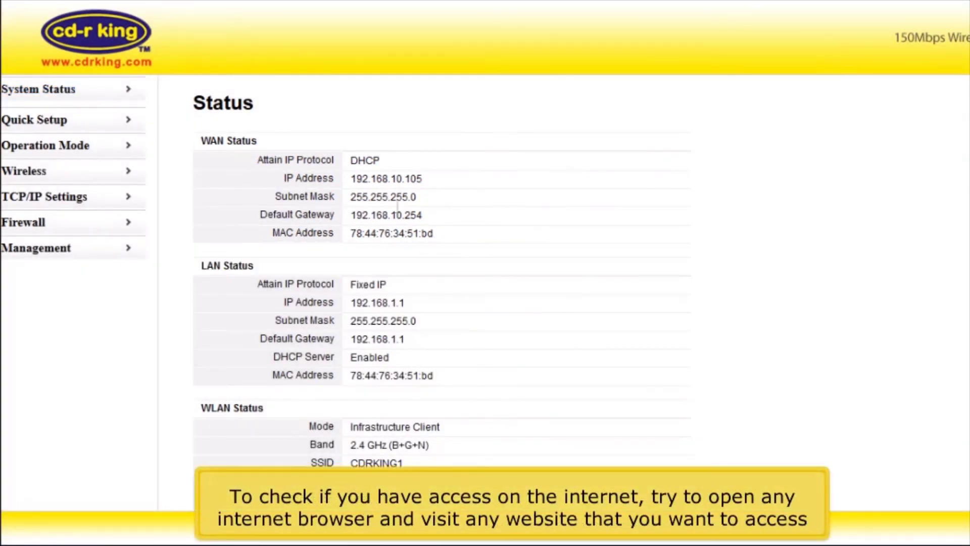
pyautogui.scroll(-3, 650, 253)
pyautogui.scroll(2, 650, 252)
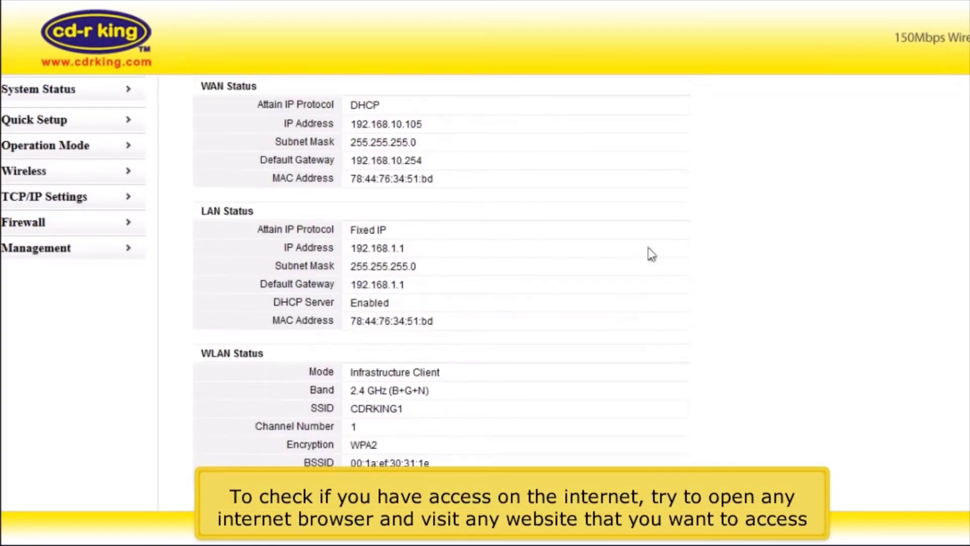